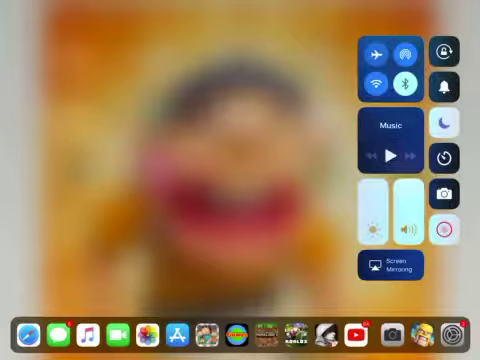
Step: Dismiss Control Center to return to the iPad home screen
{"action": "left_click", "coordinate": [200, 180]}
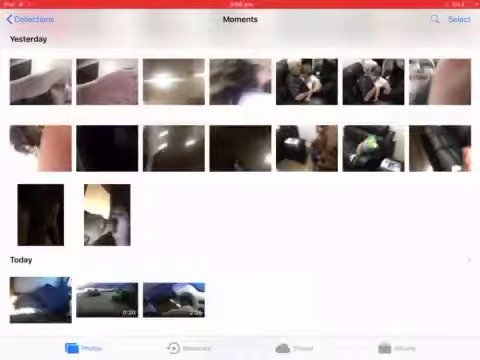
Step: Go back up to the Collections overview of date-range groups from 18 January to 9 March
{"action": "left_click", "coordinate": [30, 19]}
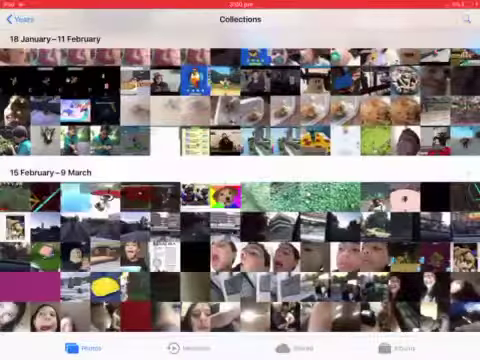